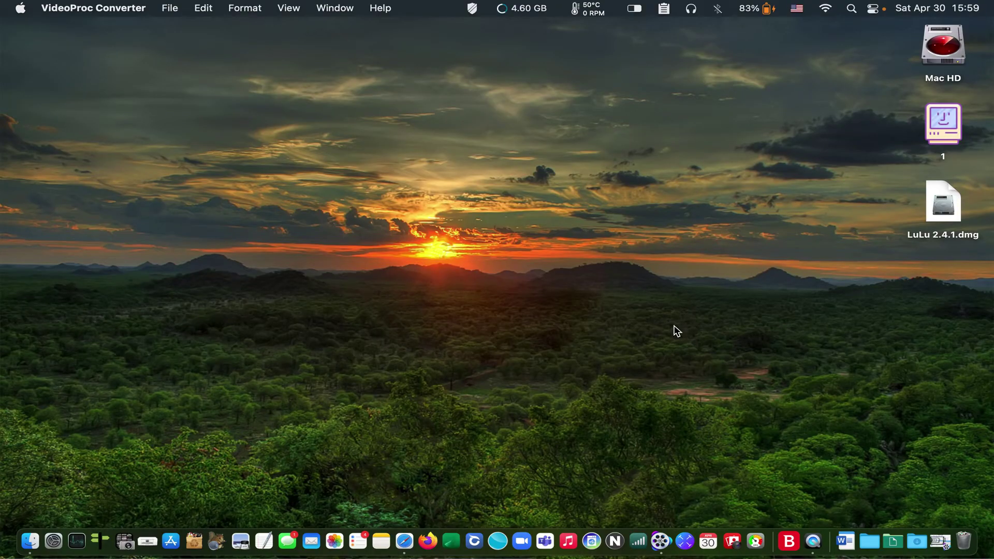
Visit the LuLu product page on objective-see.com in Safari, then close the browser
left_click(404, 541)
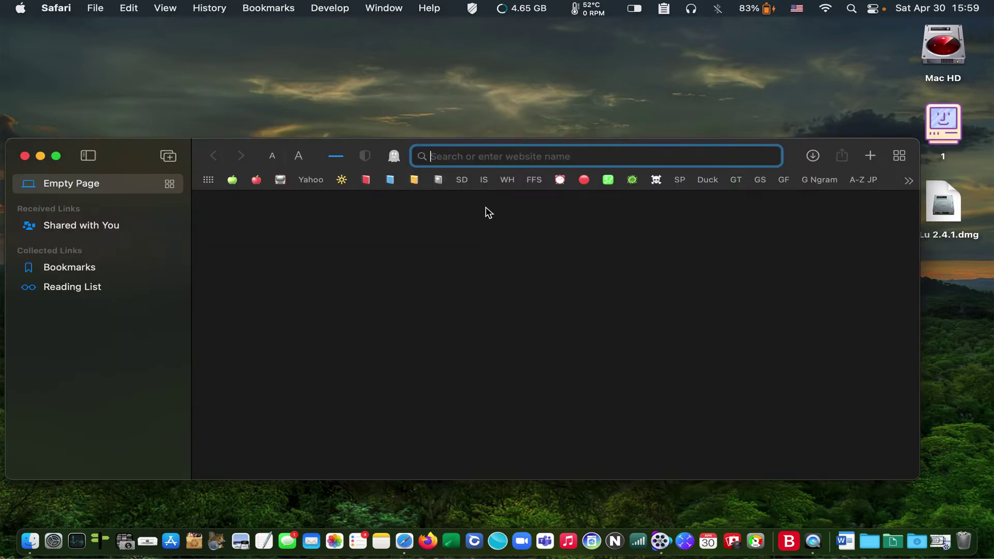
type("o")
key("Return")
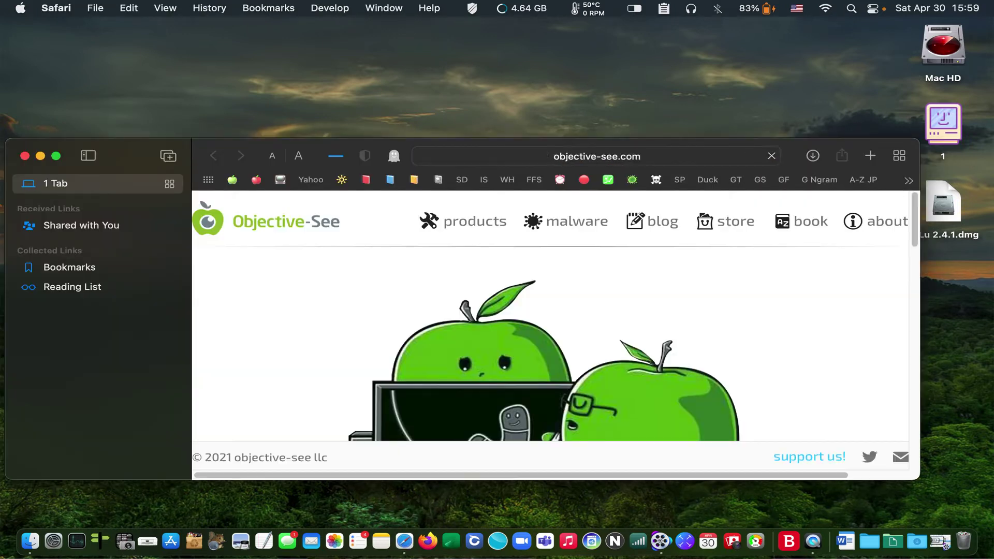
scroll(594, 312, "down", 10)
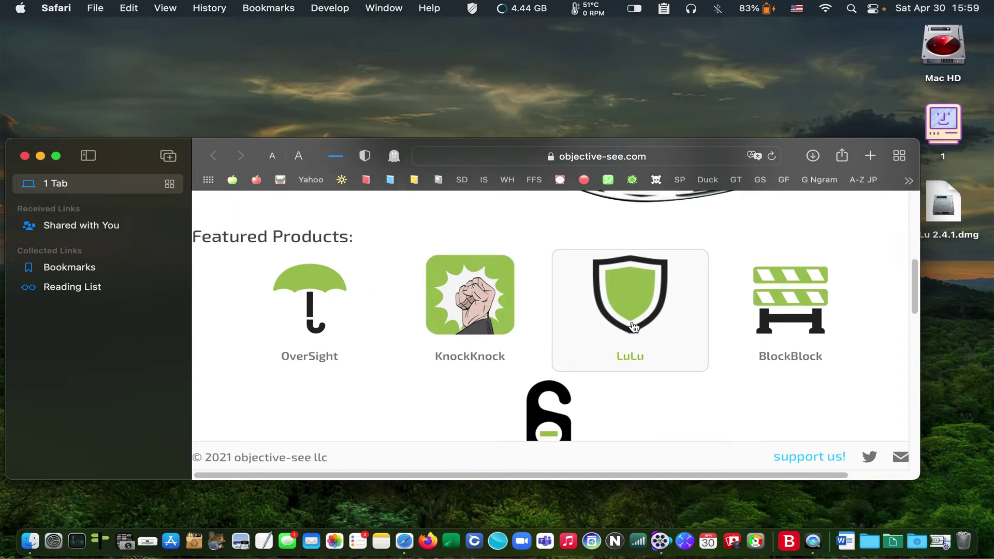
left_click(645, 317)
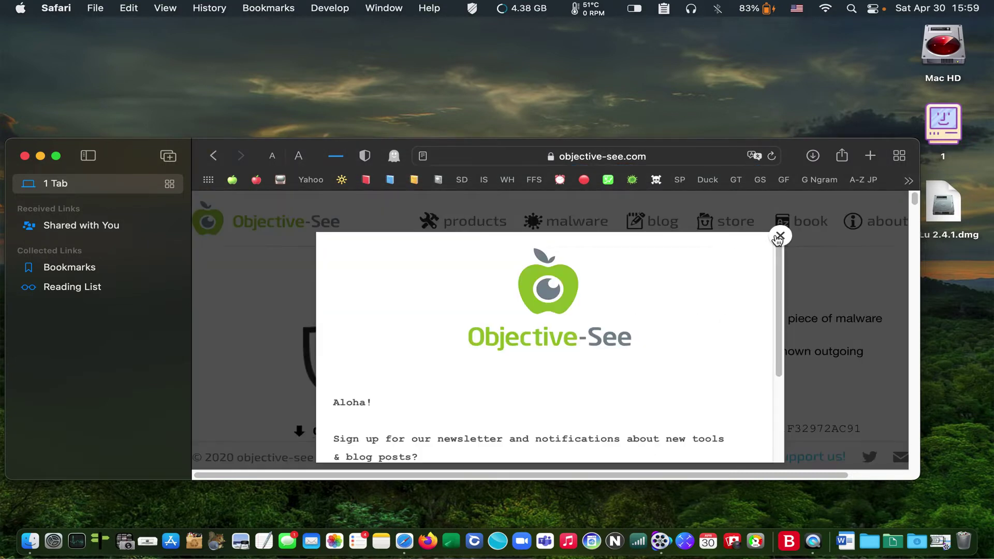
left_click(780, 236)
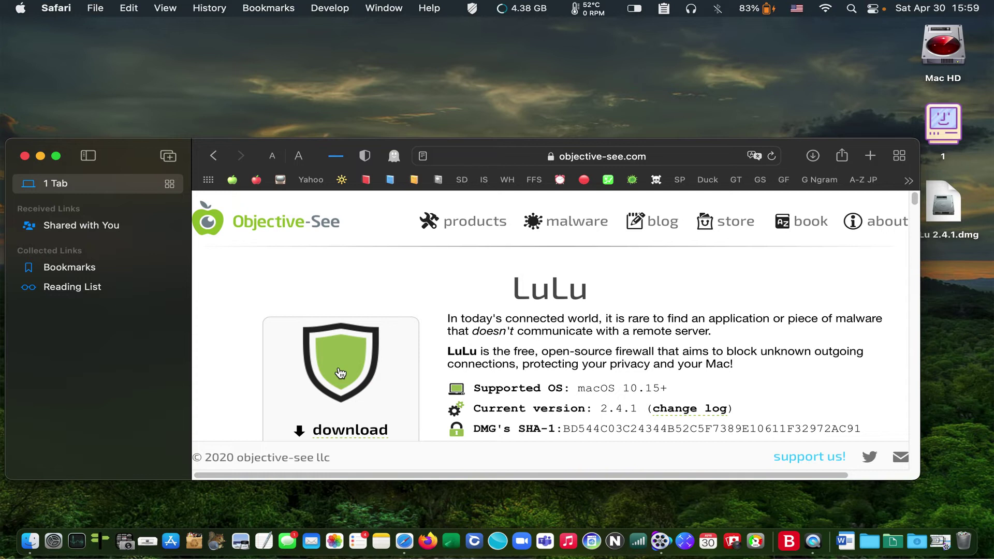
left_click(25, 156)
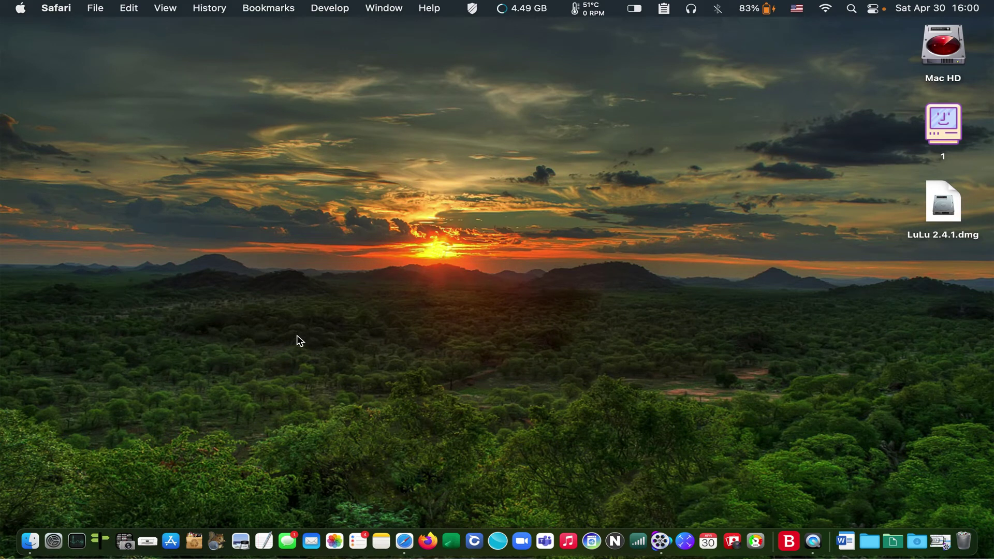
Mount LuLu 2.4.1.dmg, copy LuLu into Applications, and close the installer window
left_click(947, 214)
double_click(948, 214)
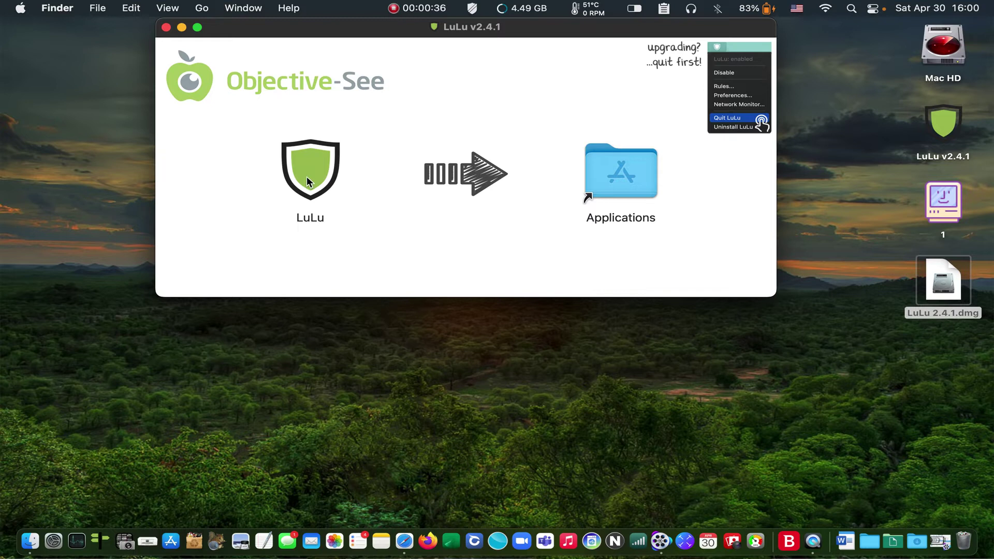
left_click_drag(308, 176, 637, 194)
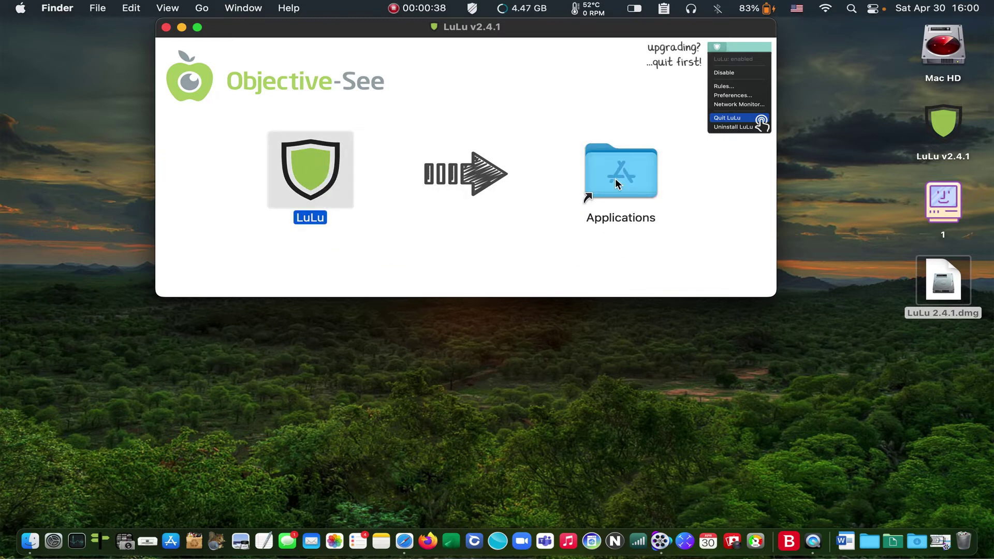
left_click(166, 27)
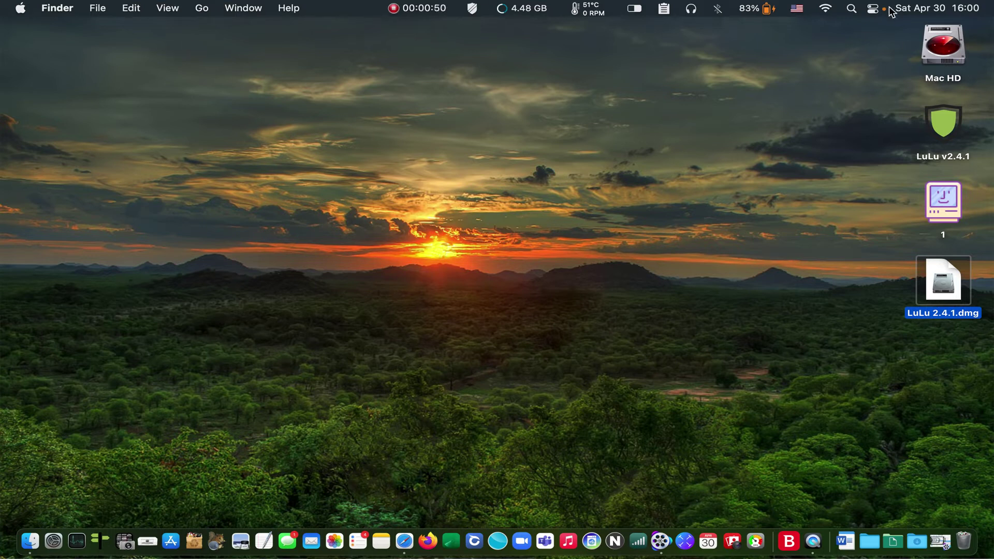
Launch LuLu through a Spotlight search for 'lulu' and confirm opening the downloaded app
left_click(851, 9)
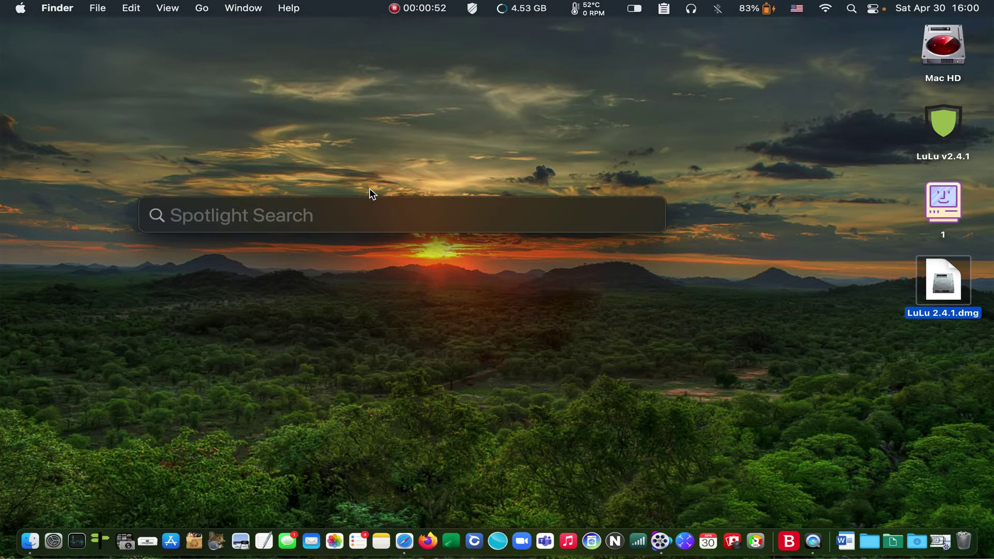
type("lulu")
key("Return")
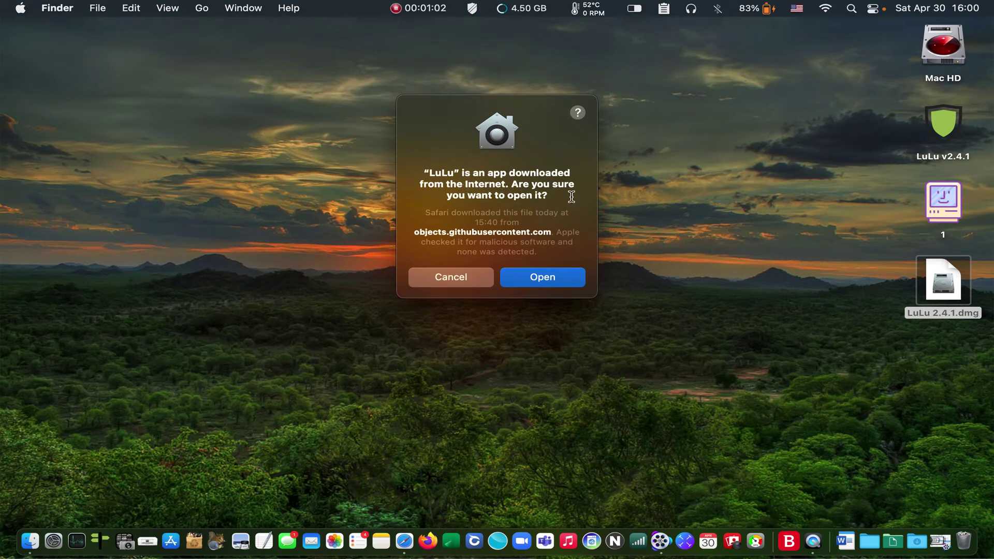
left_click(537, 279)
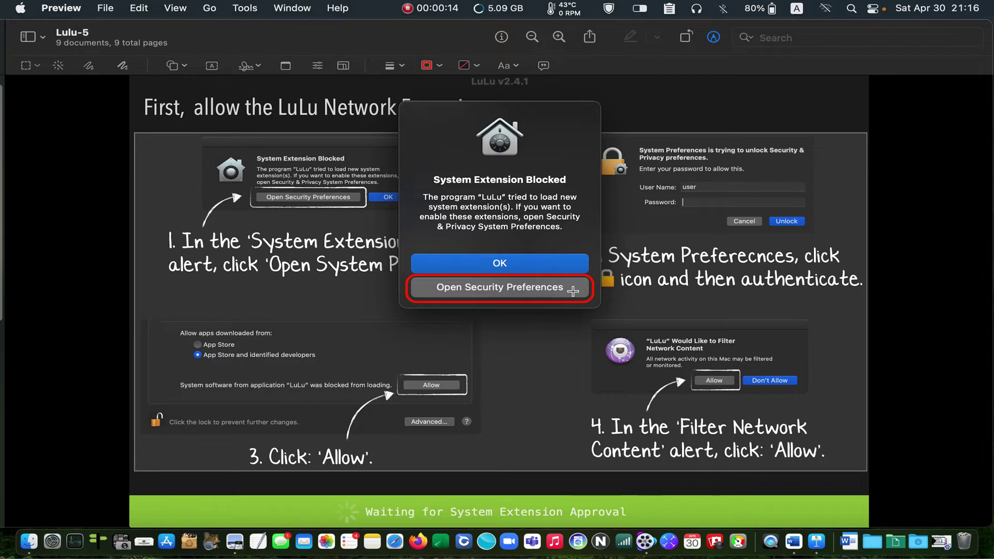
Step from the Lulu-6 screenshot through Lulu-9 to the configure LuLu screenshot
key("Down")
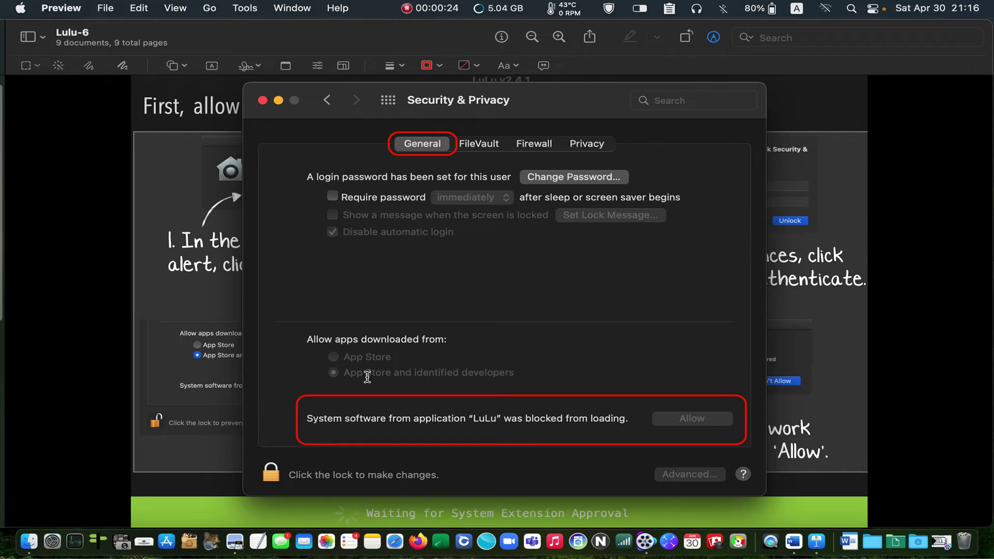
key("Right")
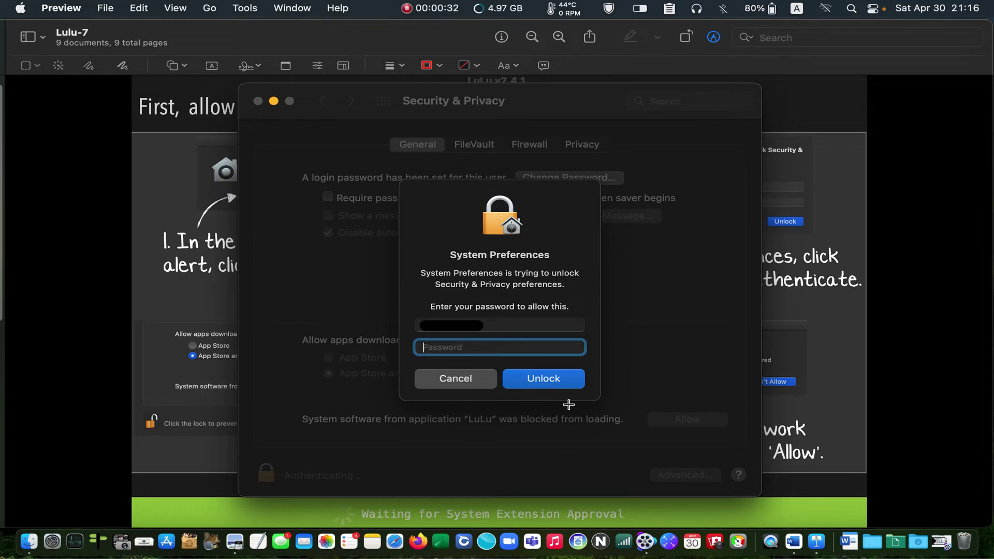
key("Right")
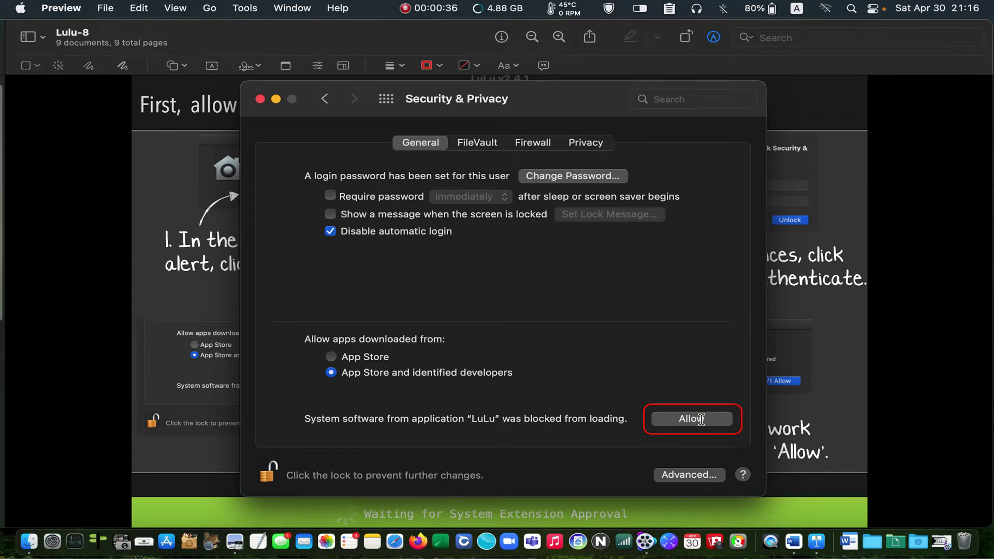
key("Right")
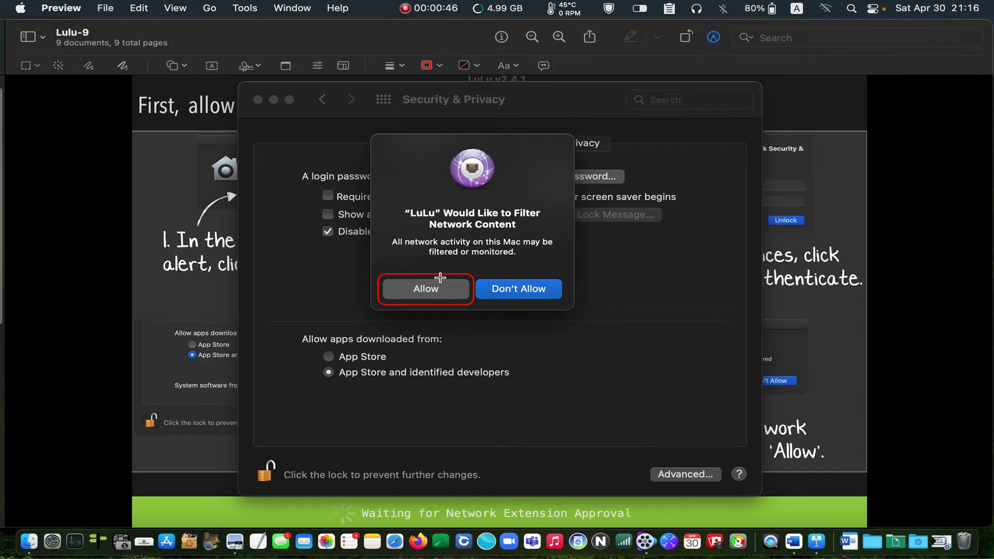
key("Down")
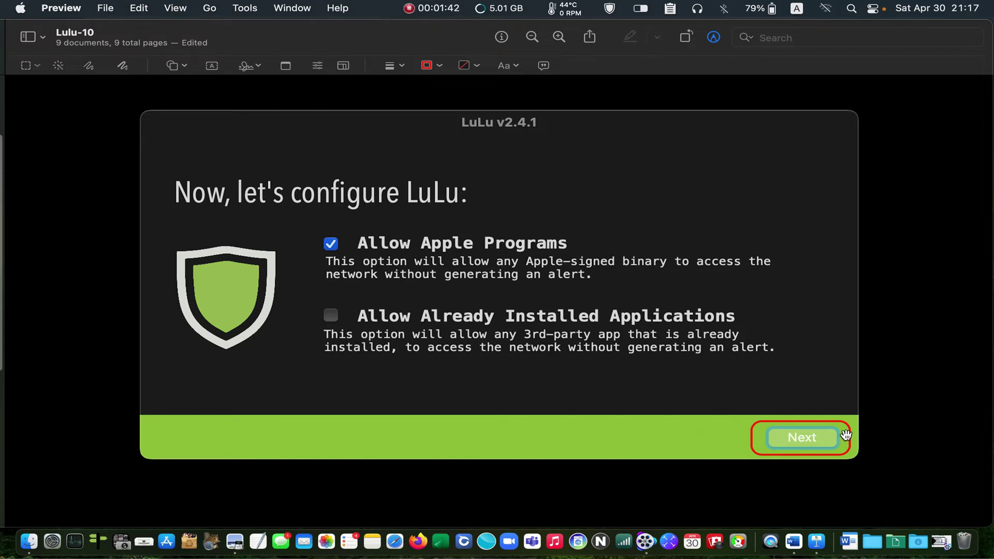
Advance to the Lulu-11 'Support LuLu?' screenshot with its No and Yes! choices
key("Down")
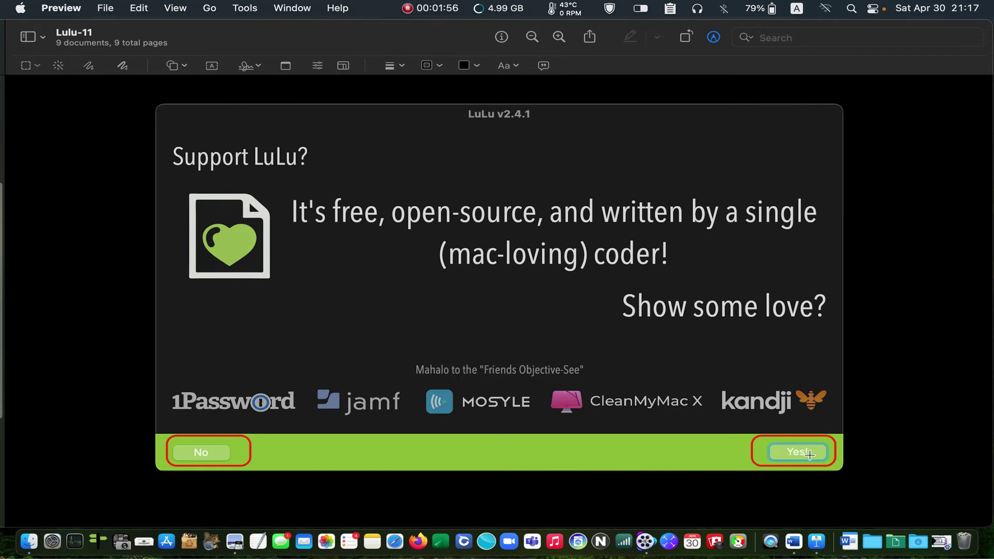
Advance past the Lulu-13 alert screenshot to the Word connection alert
key("Down")
key("Down")
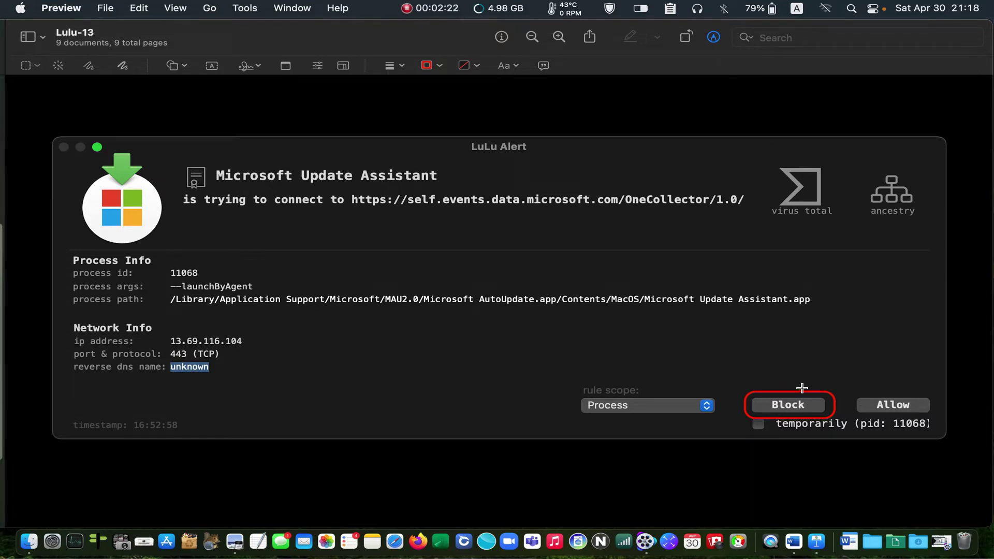
key("Down")
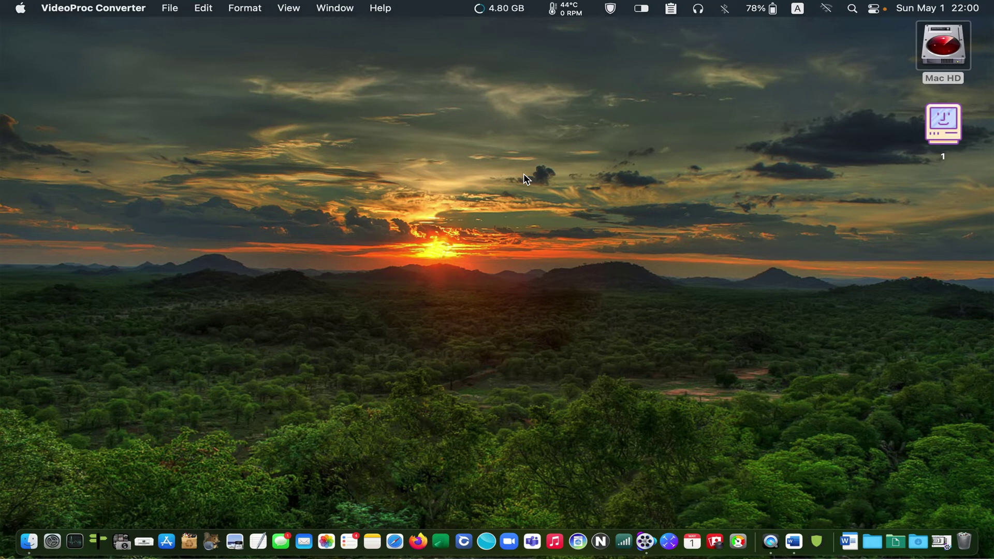
Open Preferences from the LuLu shield menu in the menu bar
left_click(611, 8)
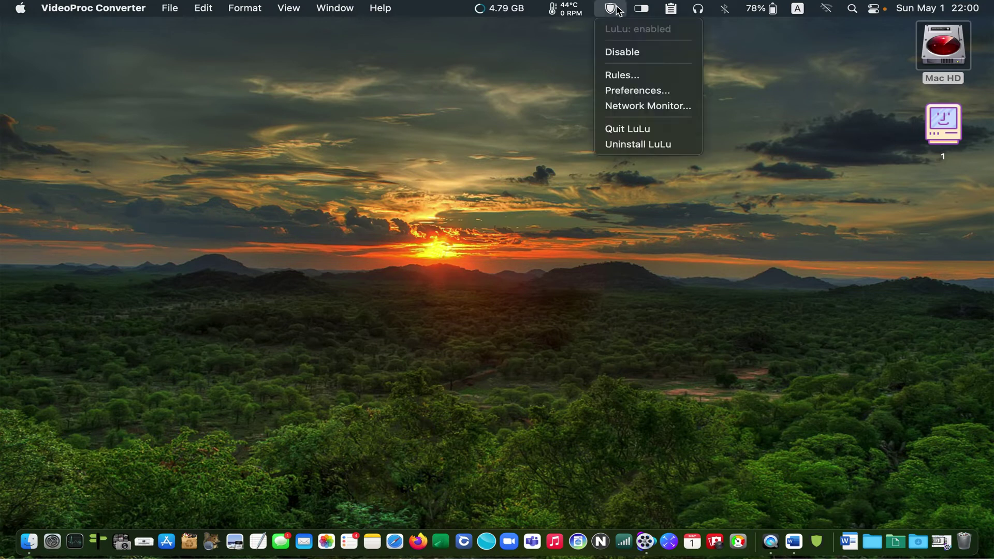
left_click(620, 92)
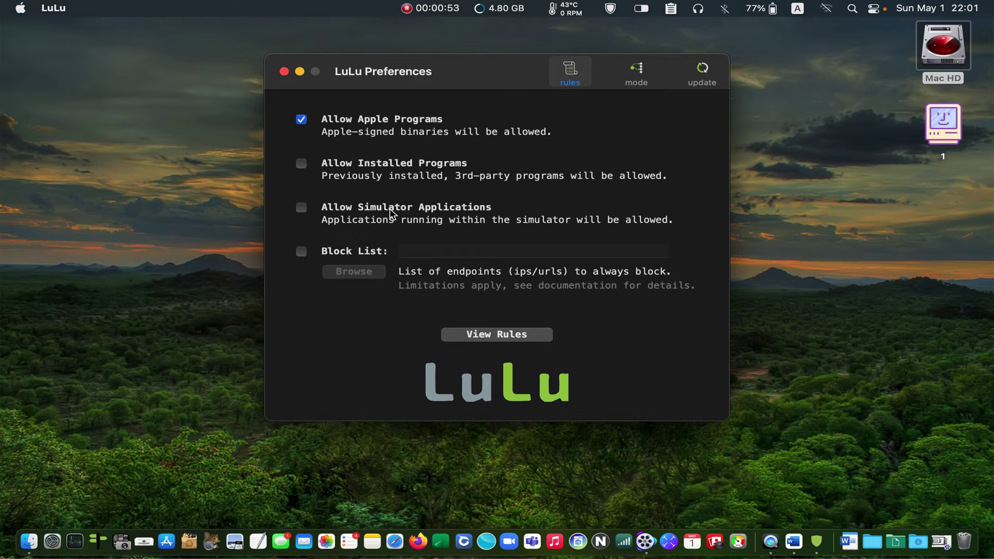
Show LuLu's mode settings with Passive, Block and No Icon Mode
left_click(635, 73)
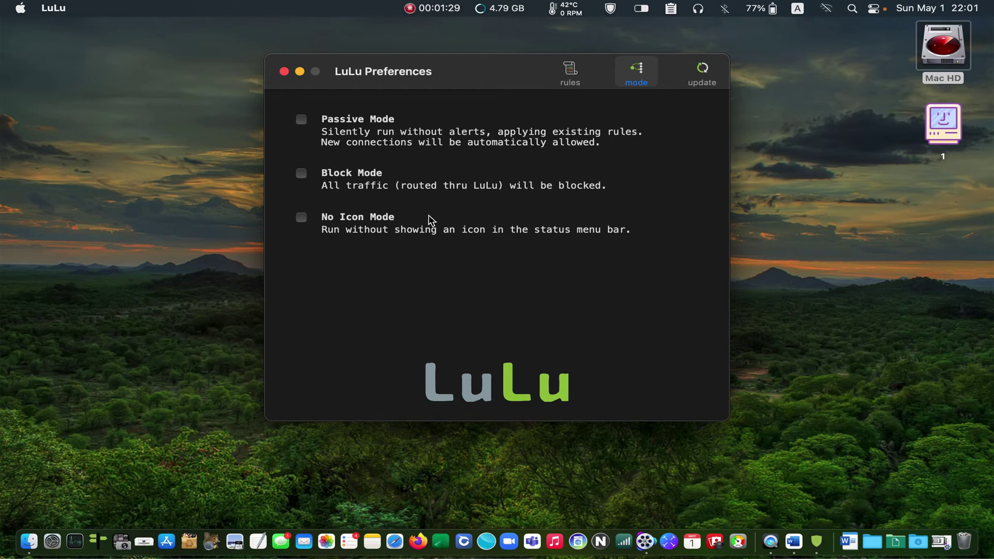
Show LuLu's update settings, where Disable Update Checks is off
left_click(700, 72)
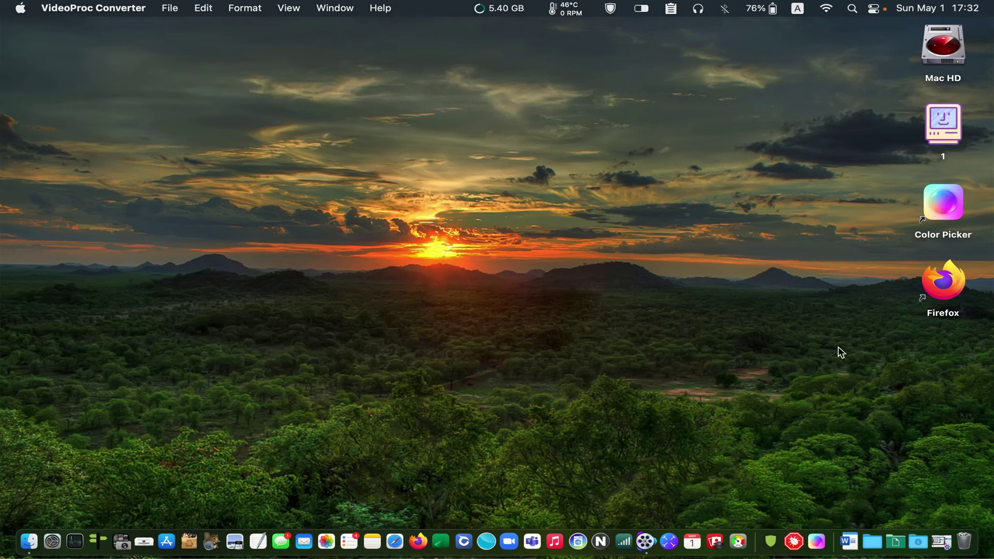
Launch Firefox from its desktop shortcut
left_click(936, 280)
double_click(938, 284)
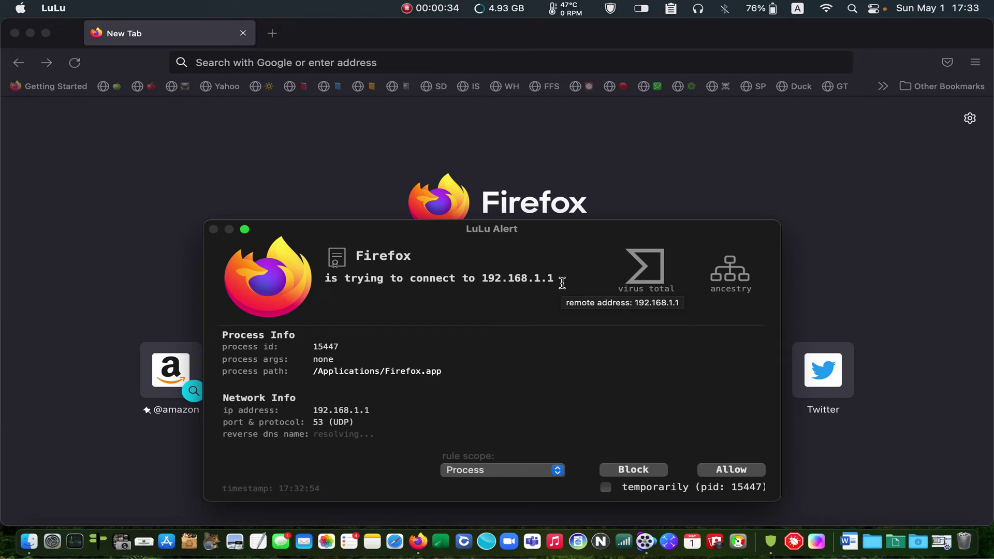
Allow Firefox's connection to 192.168.1.1 in the LuLu alert, then close Firefox
left_click(716, 469)
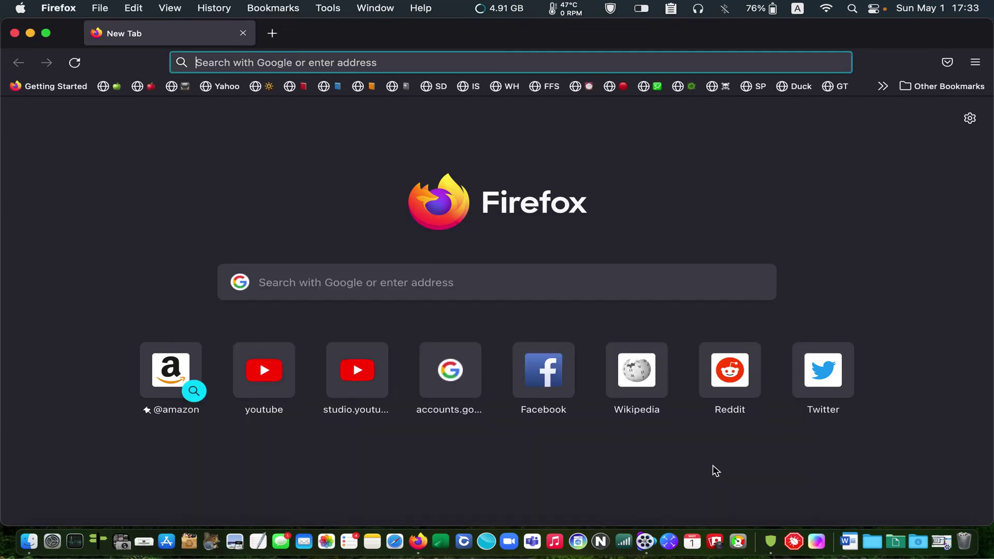
left_click(15, 32)
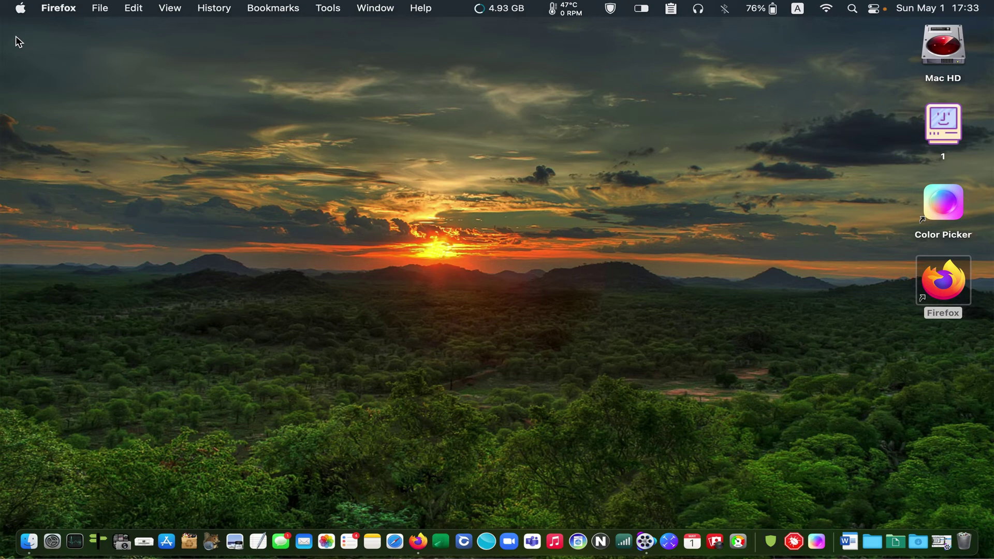
Launch Color Picker and block its LuLu-alerted connection to 192.168.1.1 over port 53 (UDP)
double_click(944, 203)
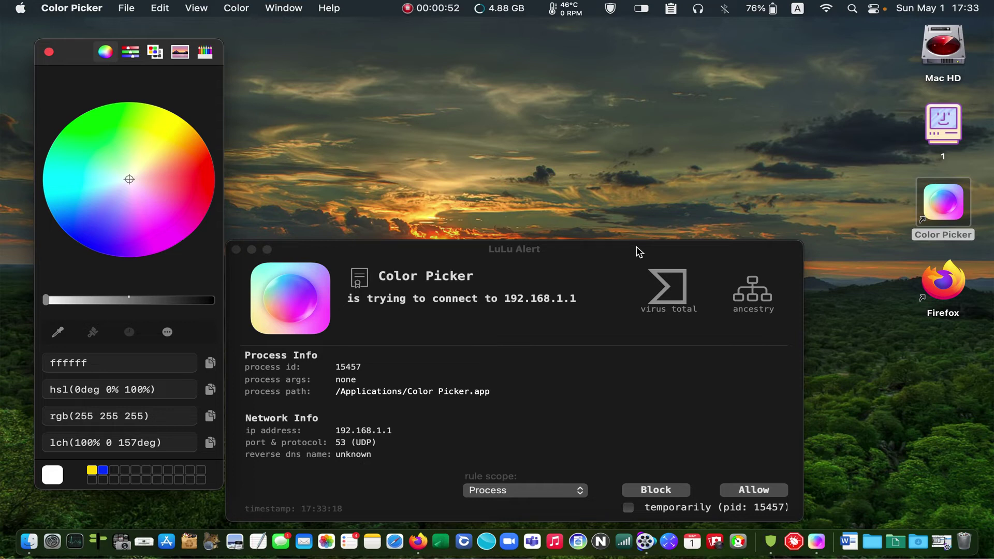
left_click(655, 490)
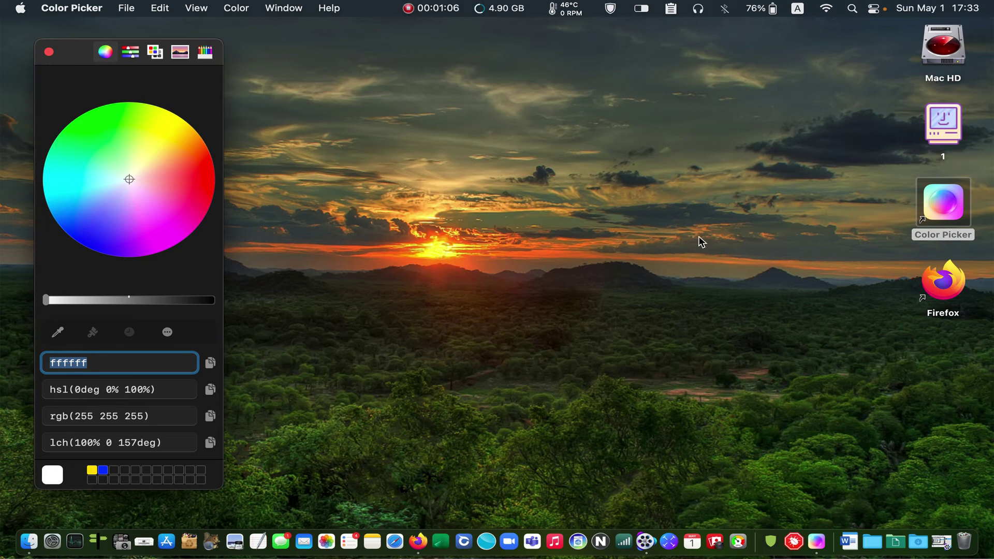
Close Color Picker and bring up LuLu's Rules window from the menu-bar menu
left_click(48, 52)
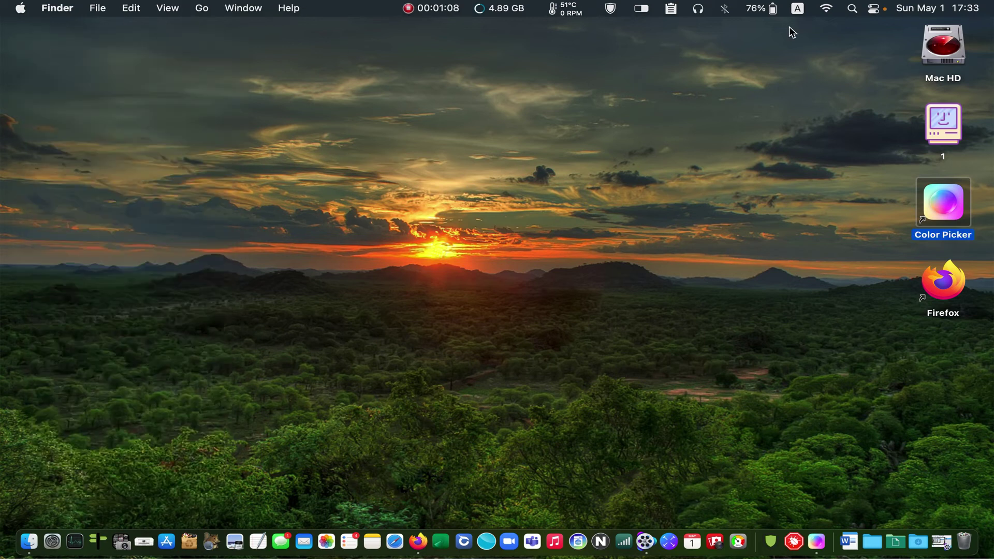
left_click(676, 13)
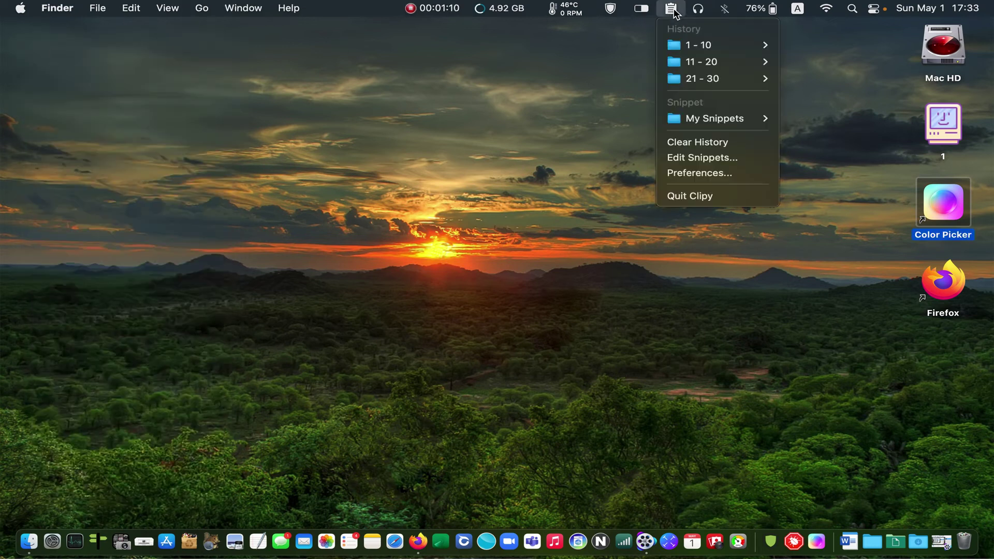
left_click(605, 8)
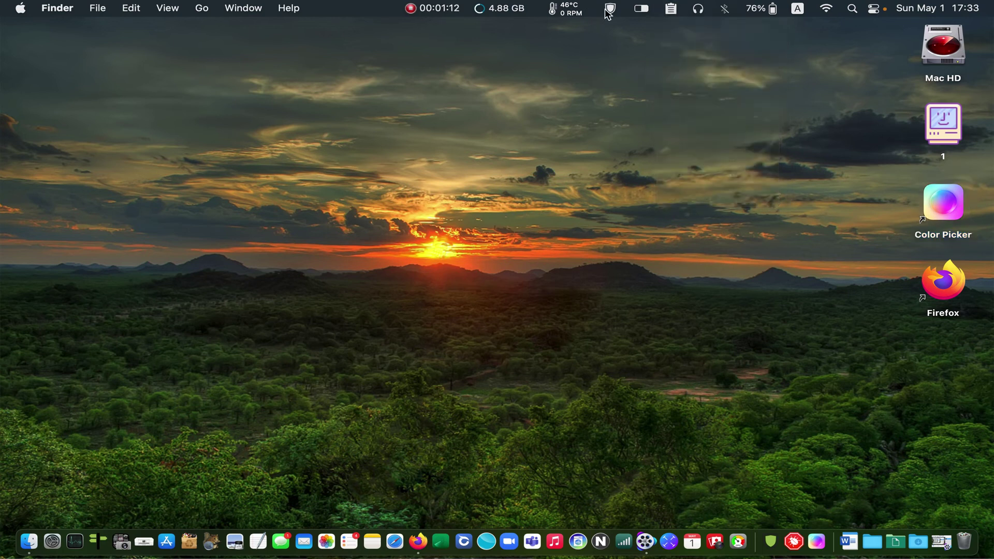
left_click(610, 9)
left_click(624, 75)
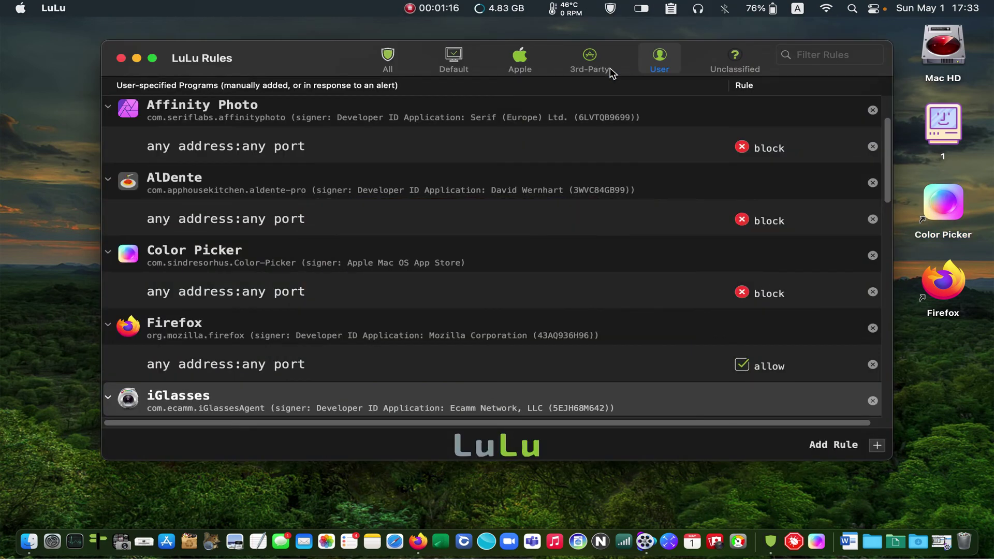
View the Color Picker rule's program path, then delete that block rule
double_click(254, 265)
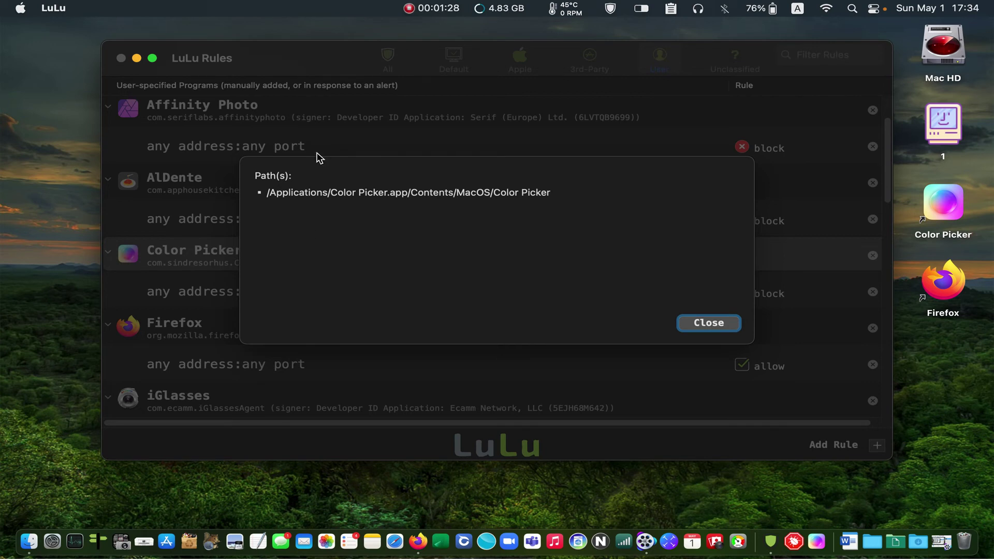
left_click(719, 327)
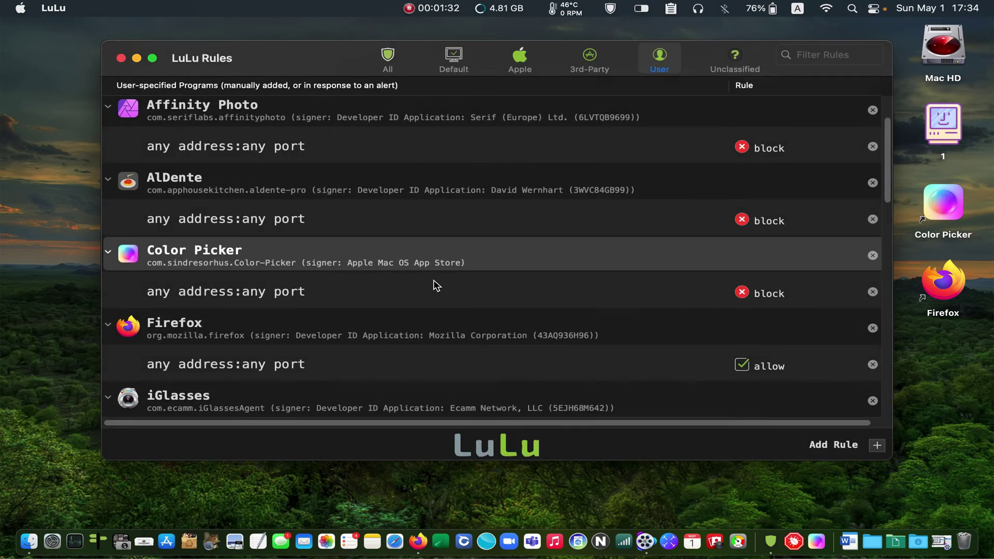
right_click(301, 250)
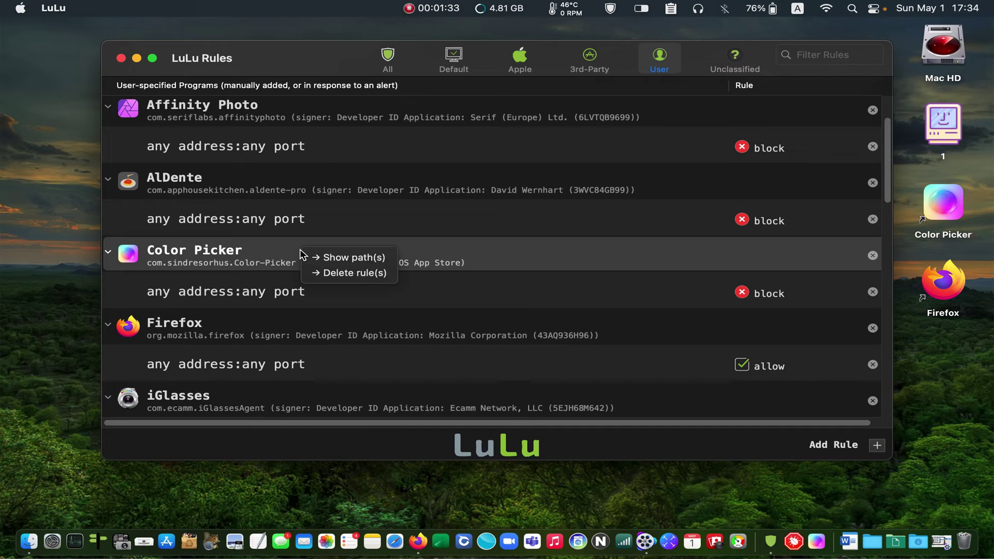
left_click(335, 273)
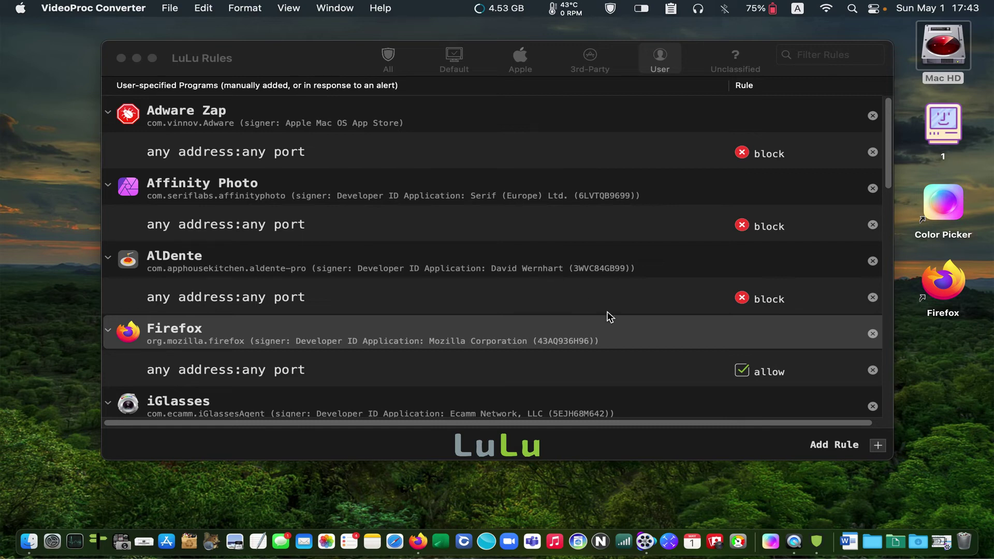
Add a block rule for /Applications/XnSketch.app, picking XnSketch from the Applications folder
left_click(878, 446)
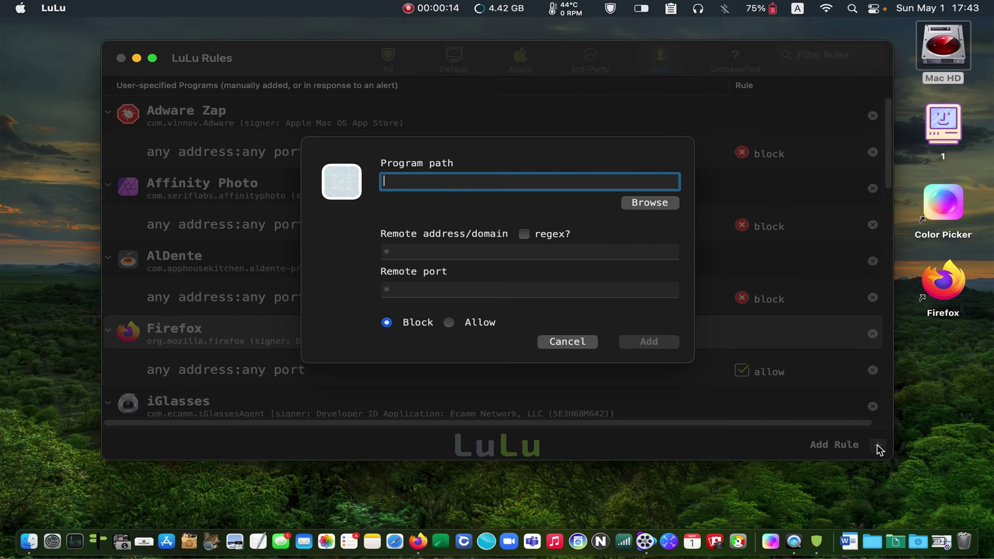
left_click(650, 204)
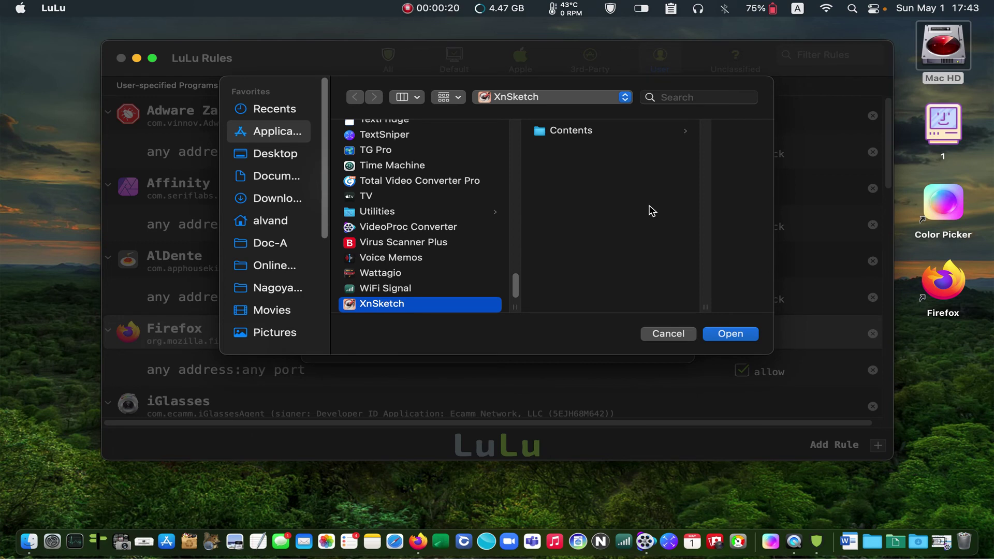
left_click(406, 261)
left_click(378, 280)
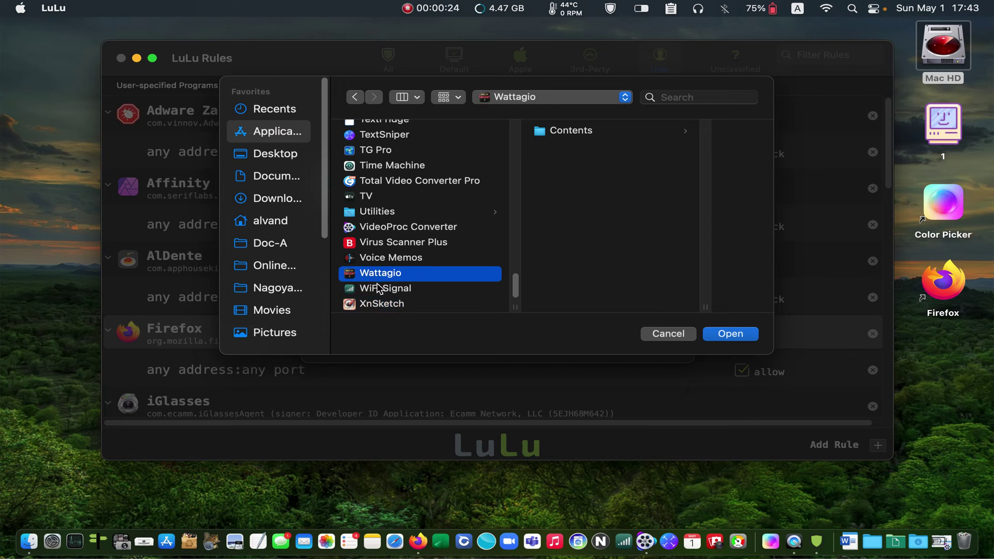
left_click(379, 288)
left_click(383, 305)
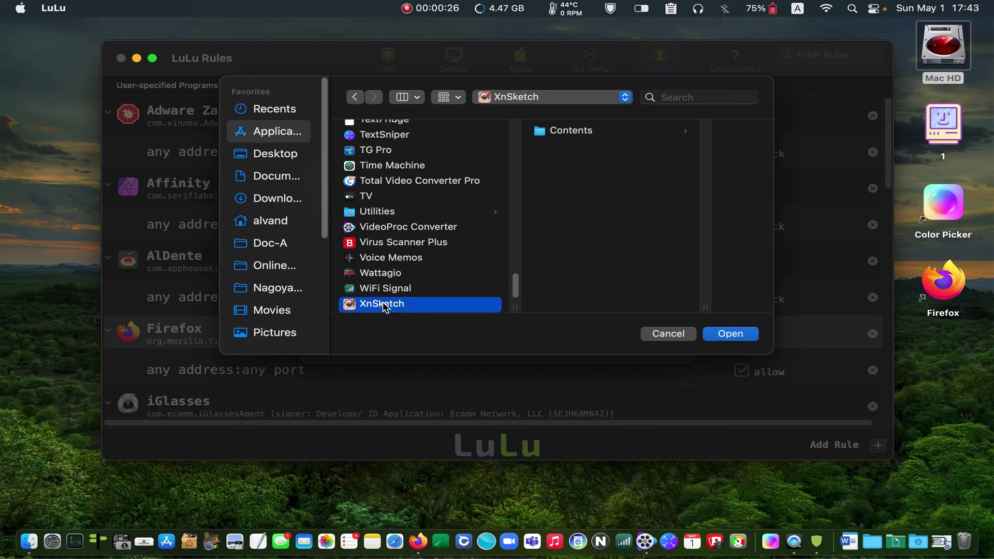
left_click(732, 342)
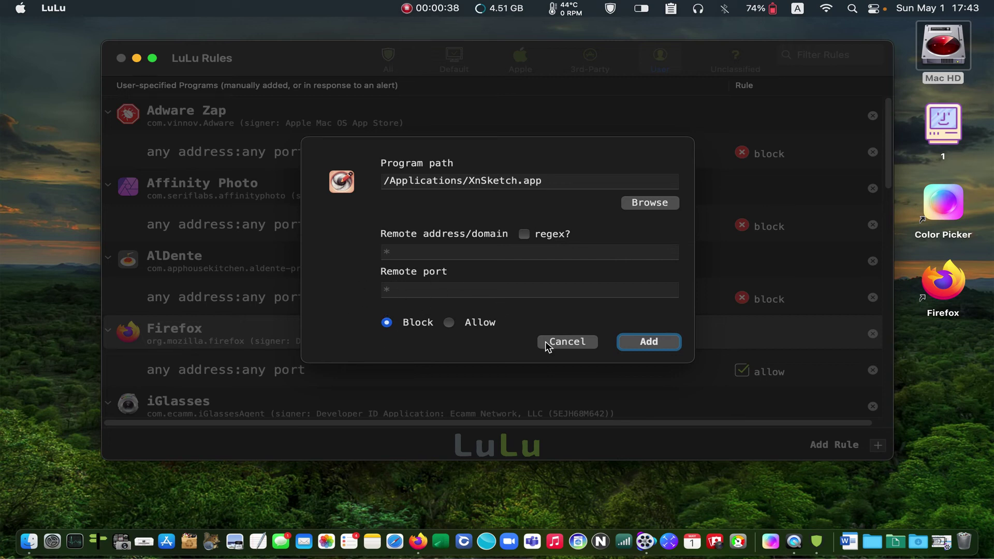
left_click(661, 344)
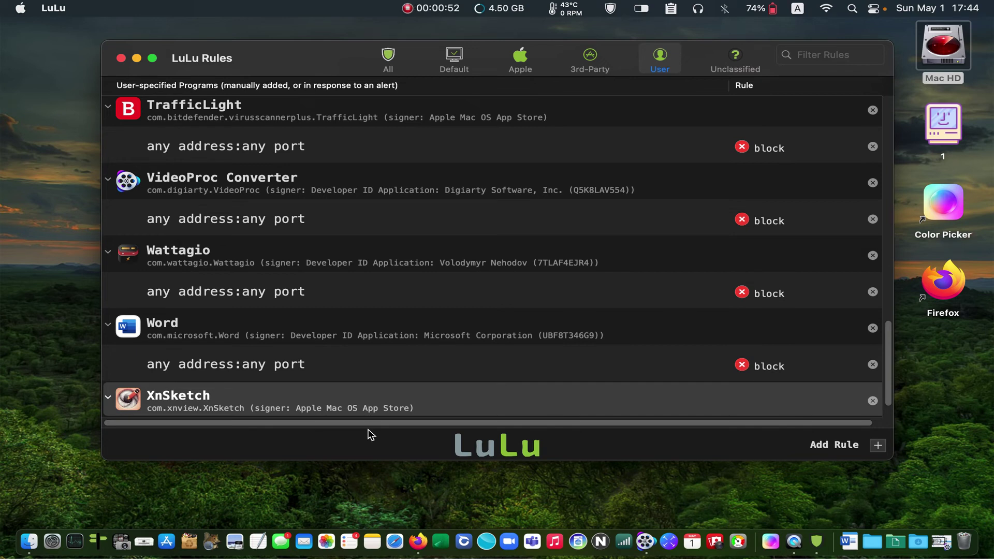
Right-click the new XnSketch rule to see its available actions
right_click(379, 409)
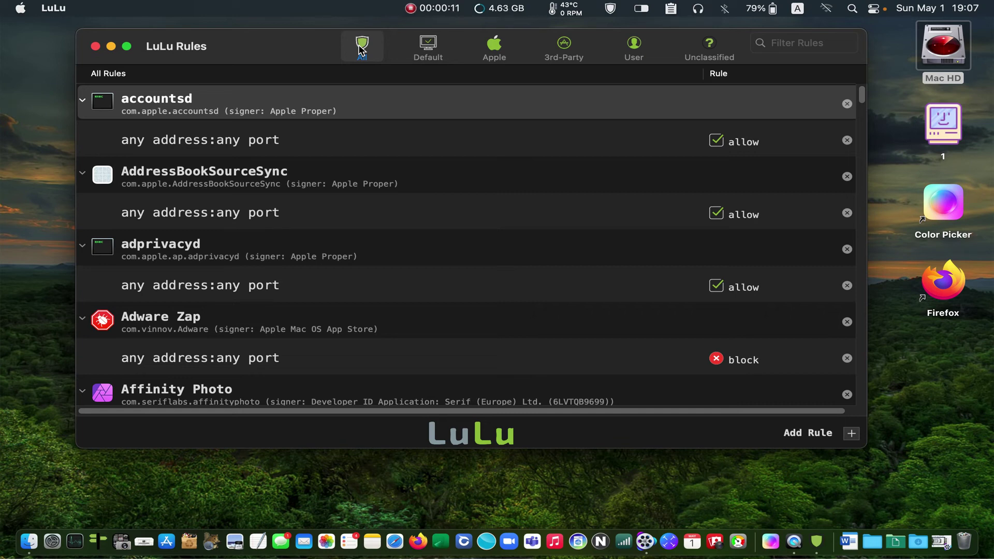
Review the Default and Apple rule tabs, ending on the empty 3rd-Party list
left_click(428, 52)
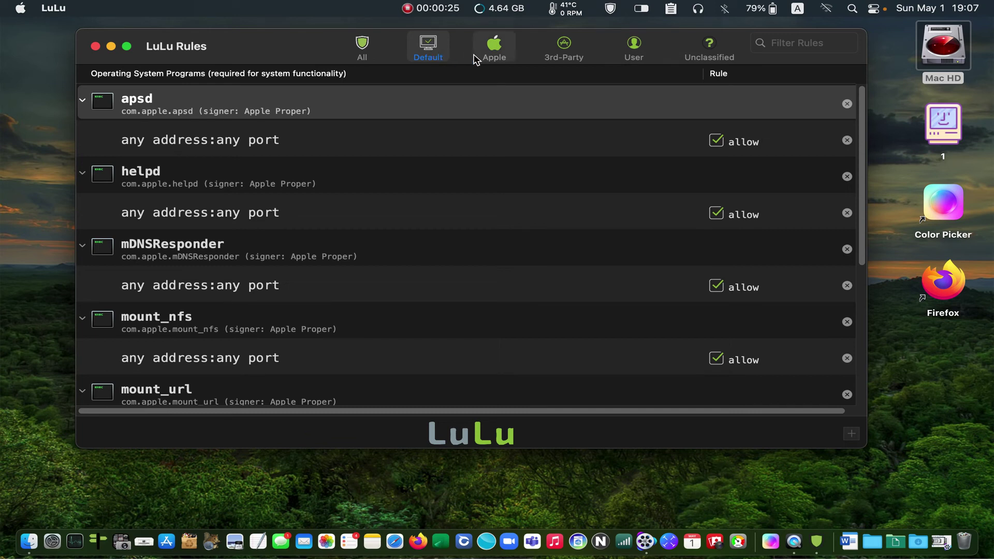
left_click(492, 50)
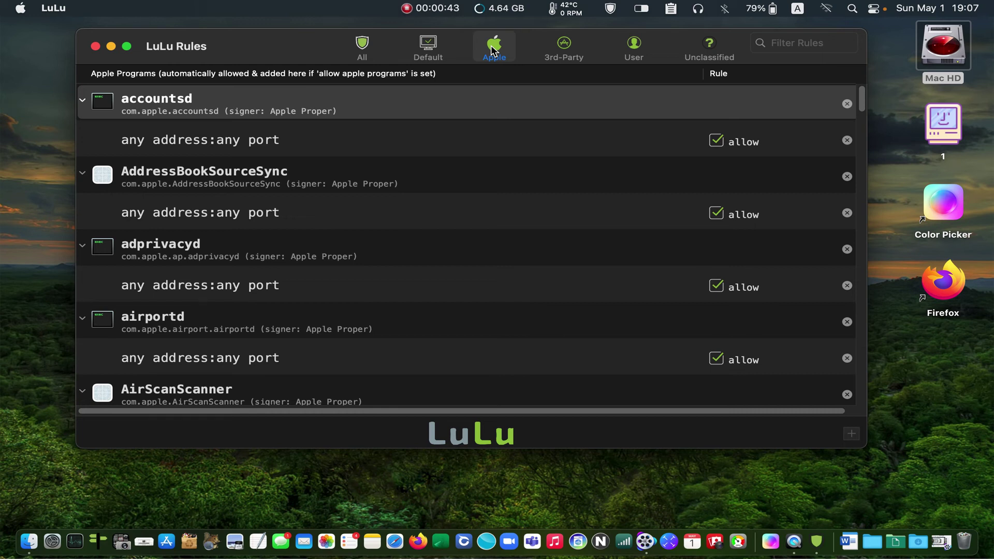
left_click(563, 50)
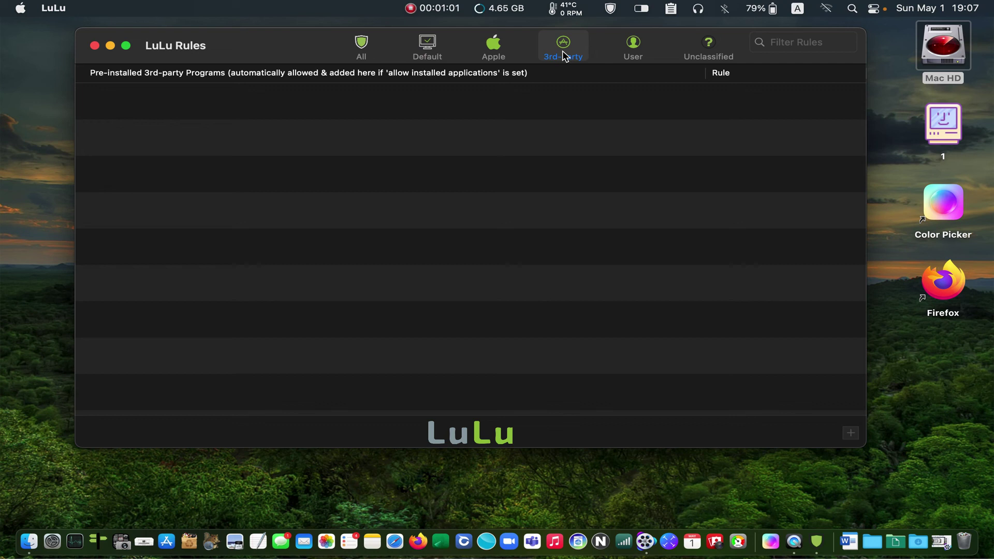
Check the User tab and the empty Unclassified tab, then return to User rules
left_click(633, 46)
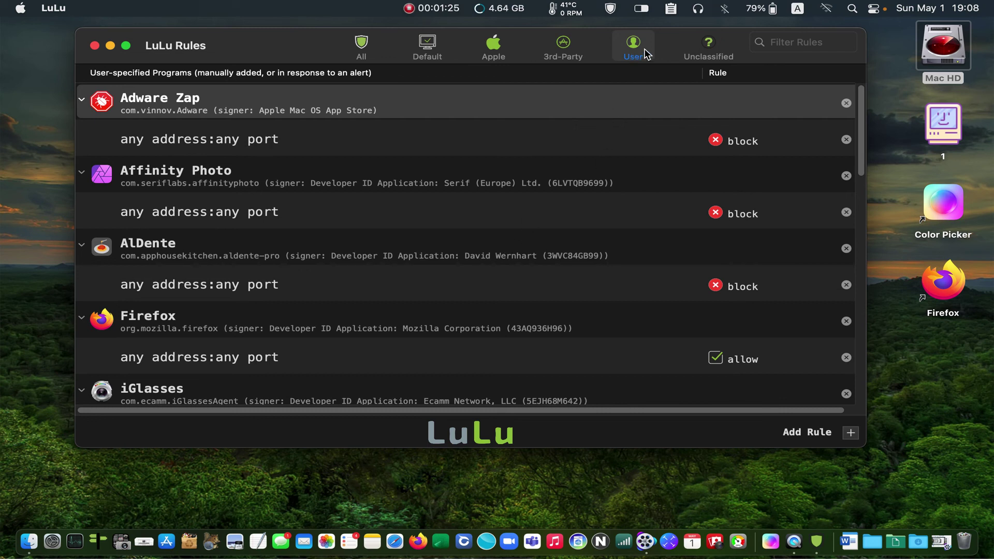
left_click(709, 49)
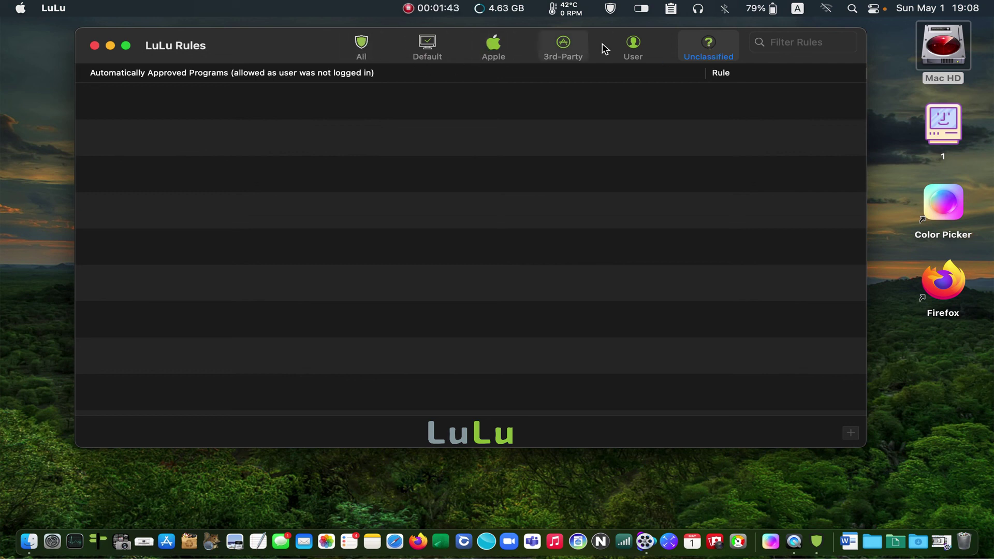
left_click(633, 50)
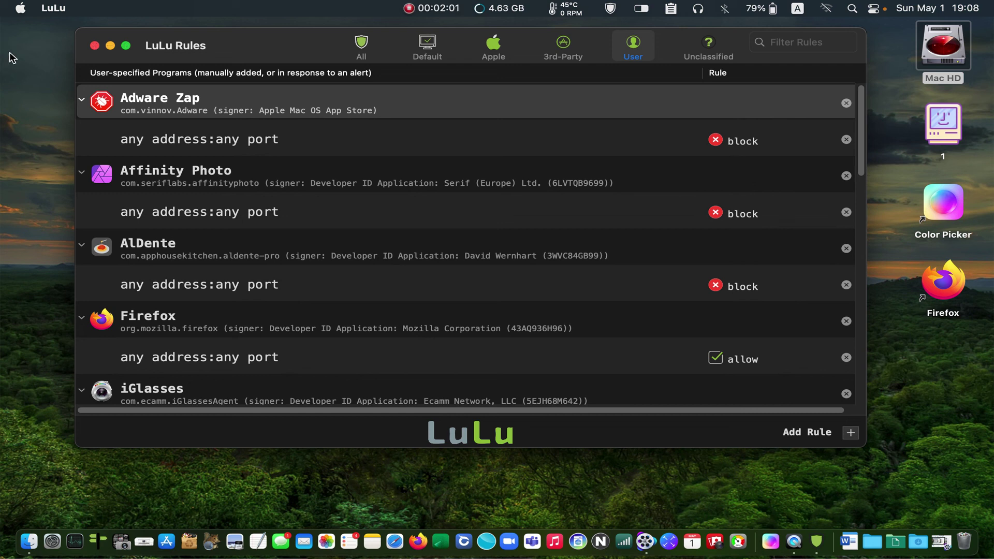
Close the Rules window and choose Uninstall LuLu from LuLu's menu-bar menu
left_click(95, 46)
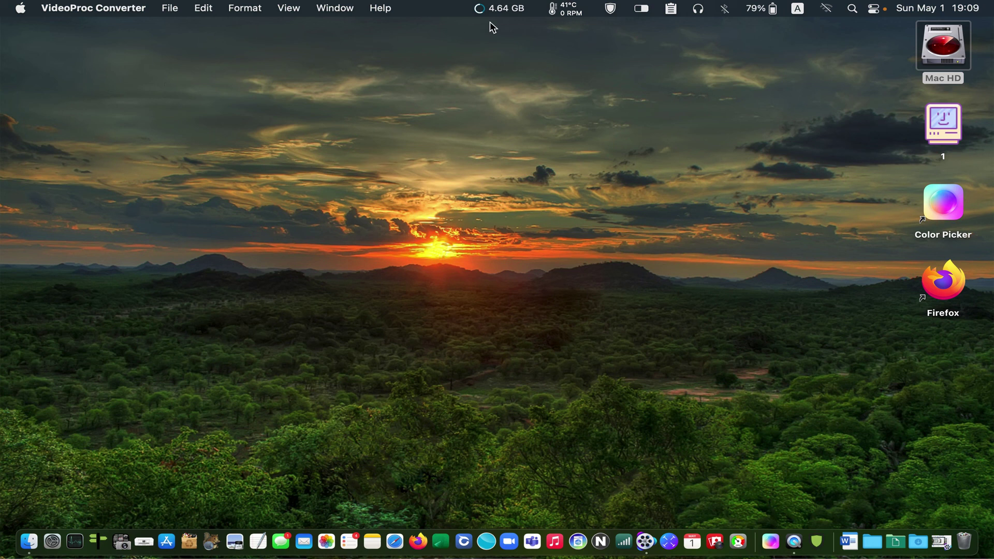
left_click(610, 10)
left_click(616, 145)
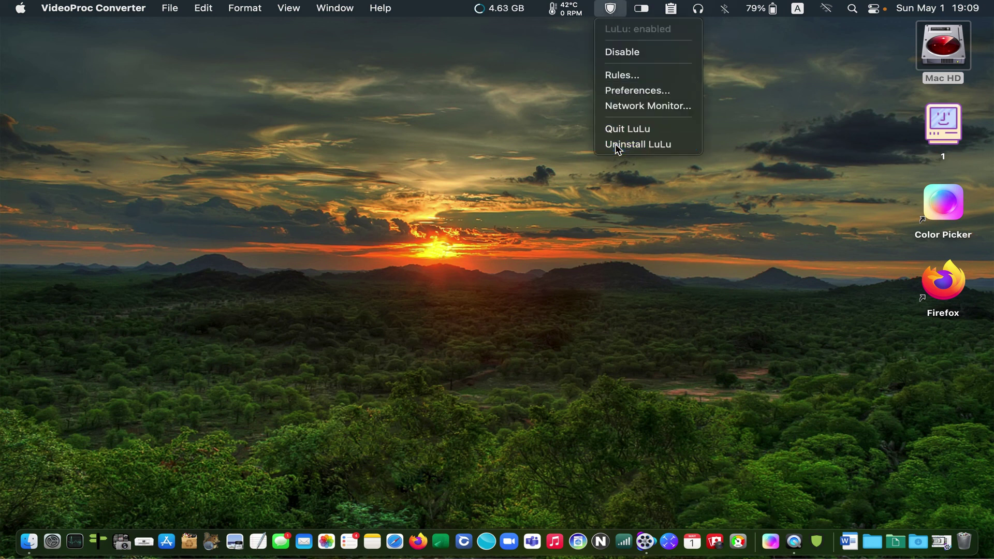